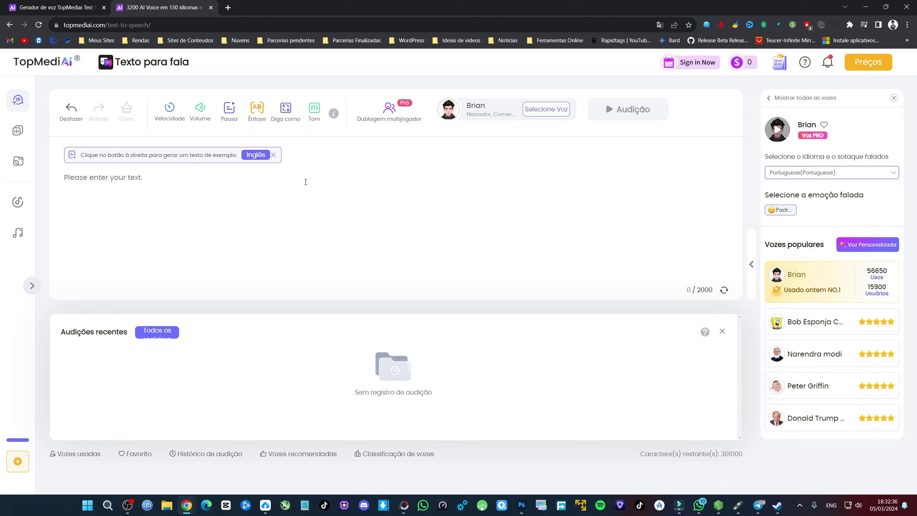
Dismiss the example-text suggestion and view the voice cloning page and the list of created narrations.
left_click(273, 155)
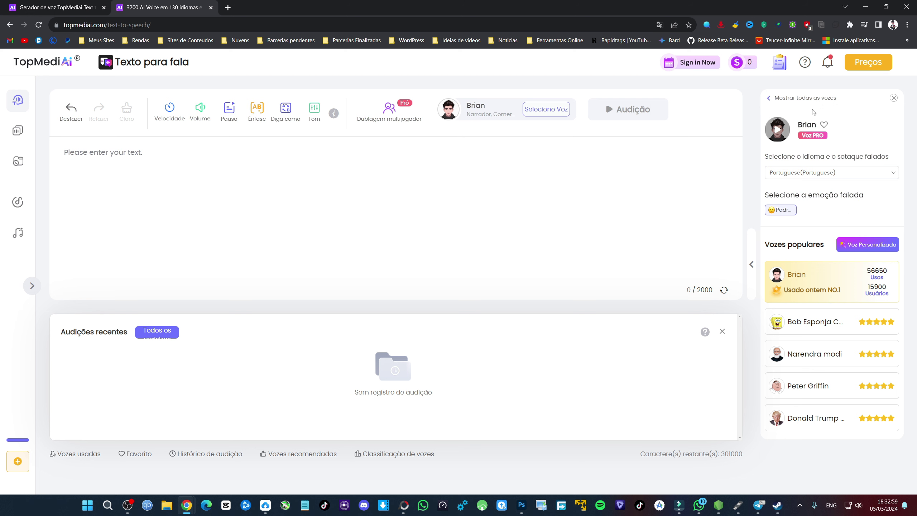
left_click(20, 132)
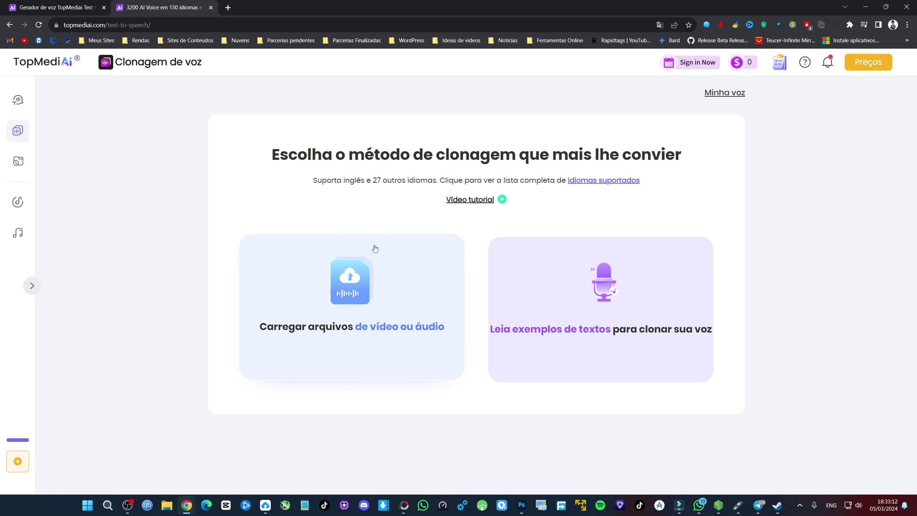
left_click(17, 164)
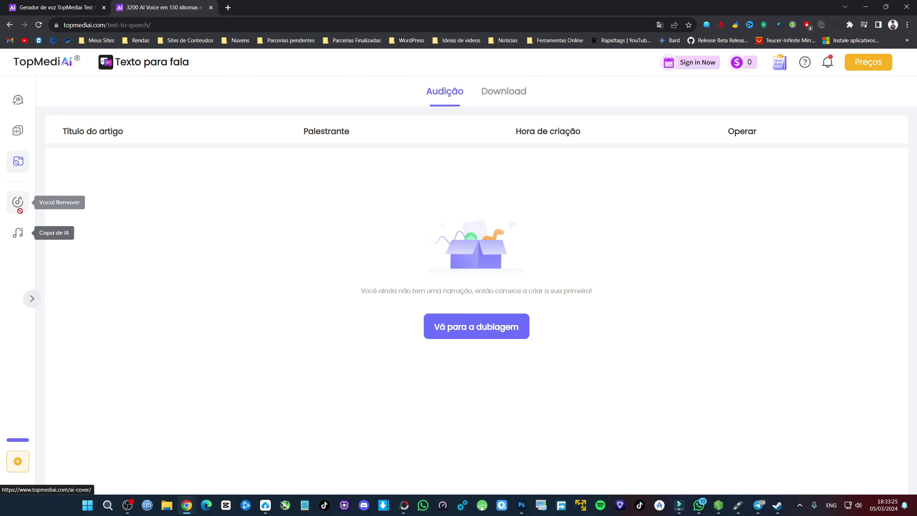
Browse the AI Cover voice models, dismissing the translation popup, and close that page.
left_click(18, 232)
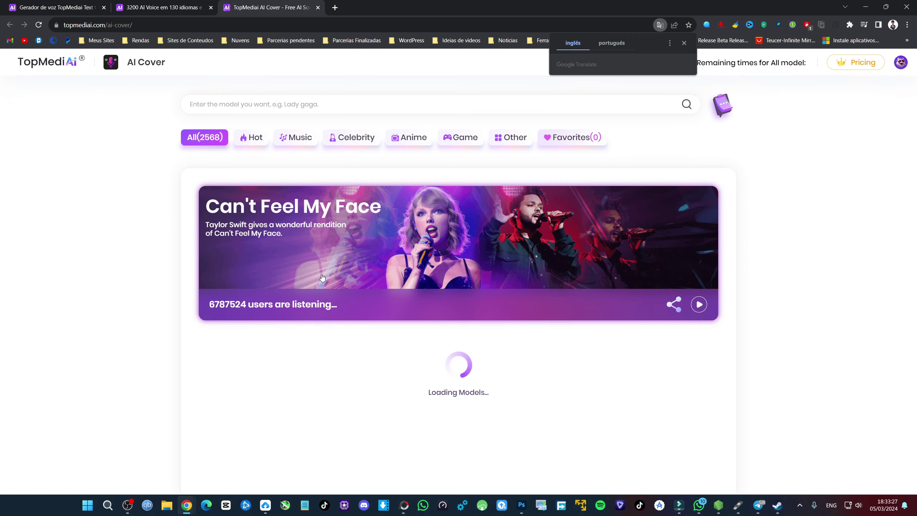
scroll(360, 271, "down", 10)
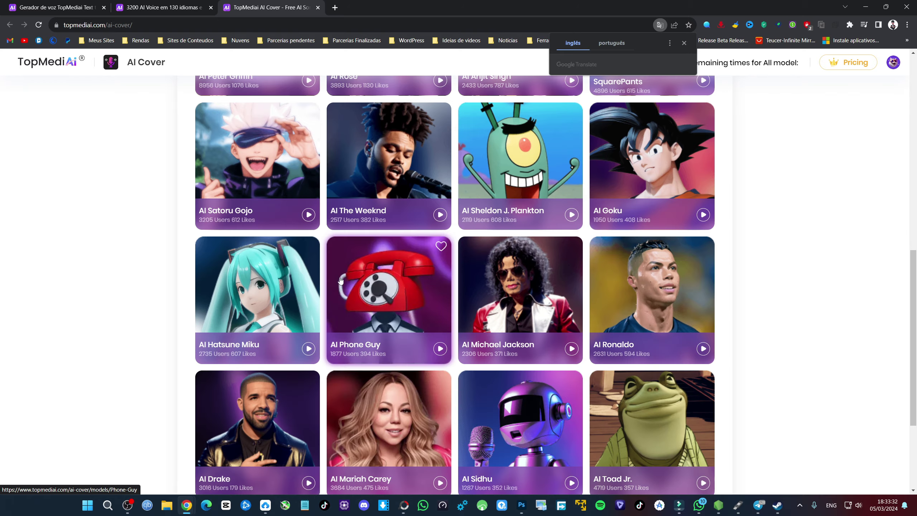
scroll(589, 309, "up", 5)
scroll(589, 309, "down", 10)
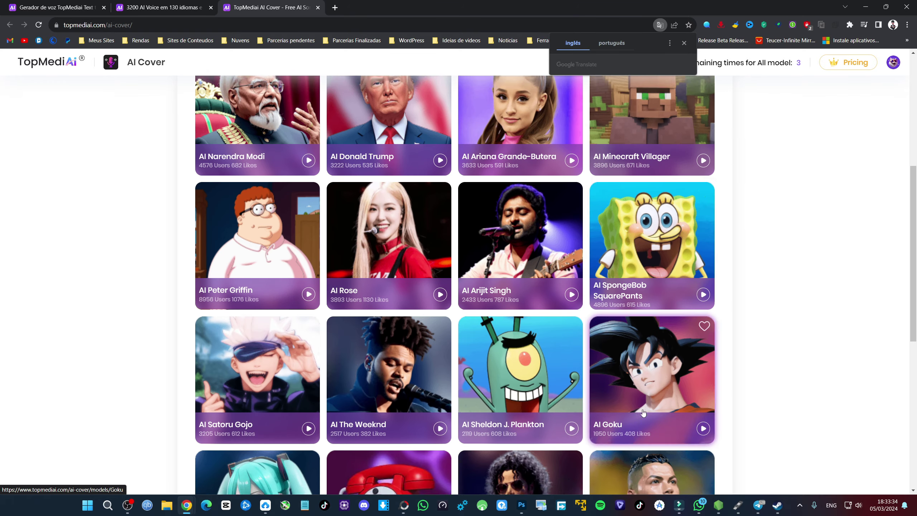
scroll(279, 259, "up", 15)
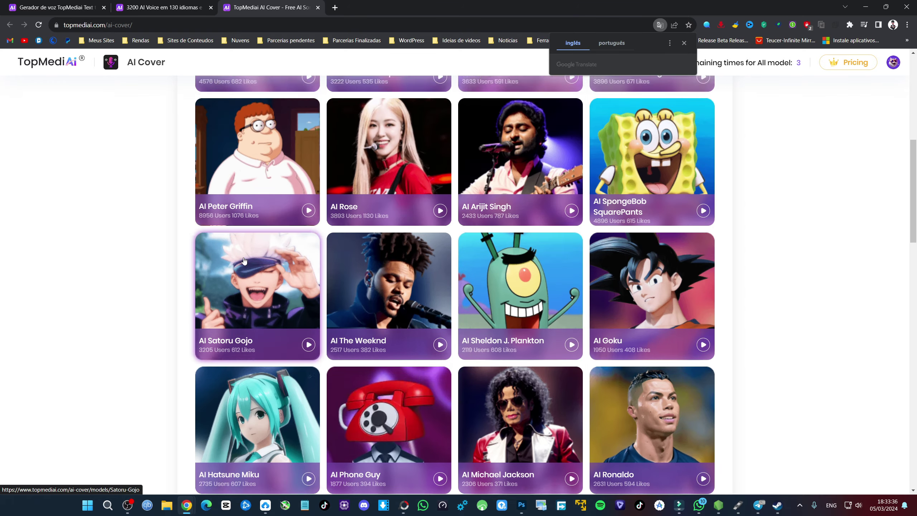
scroll(316, 204, "up", 1)
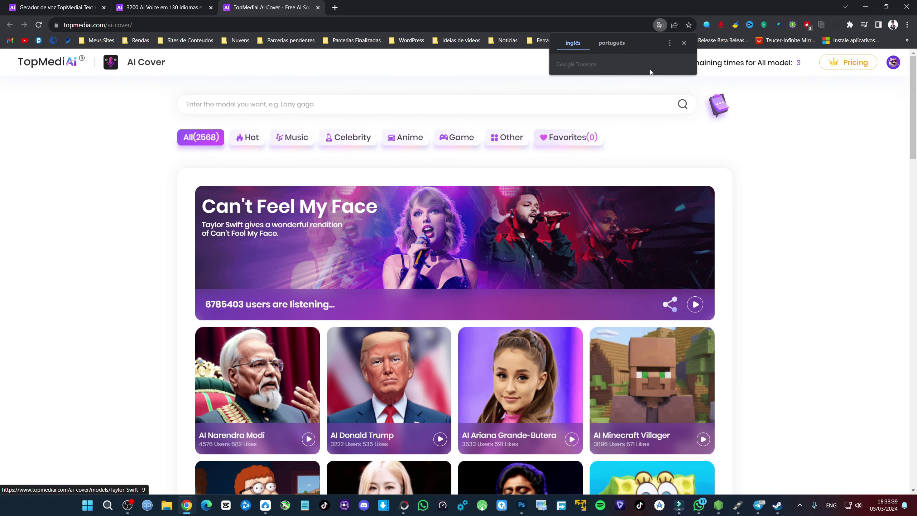
left_click(684, 43)
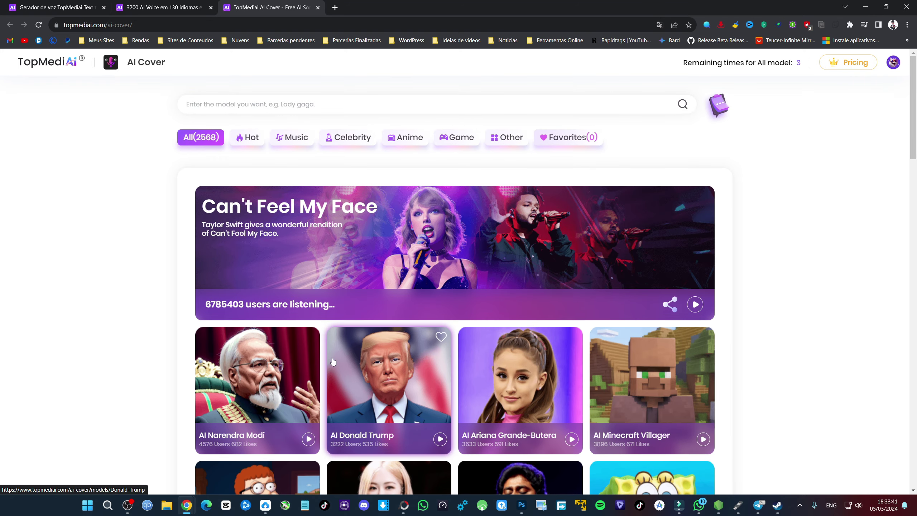
scroll(341, 359, "down", 12)
scroll(342, 358, "down", 10)
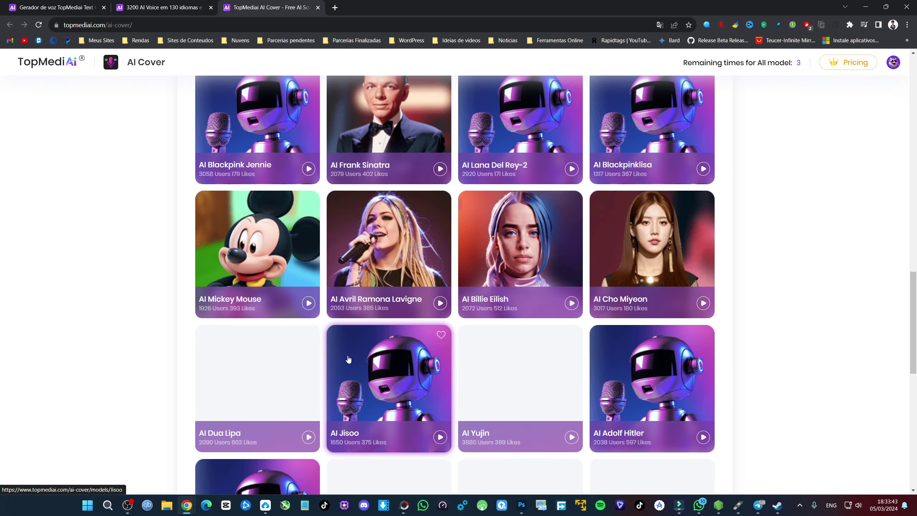
scroll(614, 383, "up", 8)
scroll(614, 383, "up", 4)
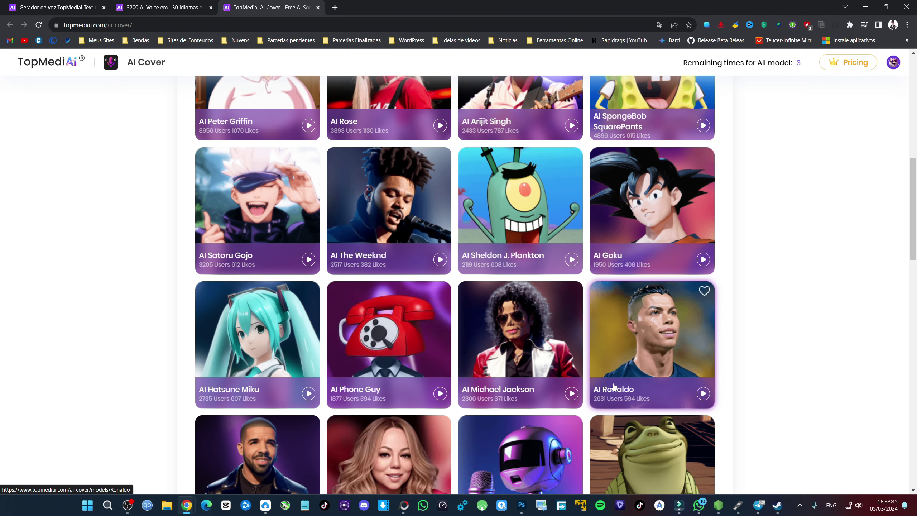
scroll(447, 278, "up", 12)
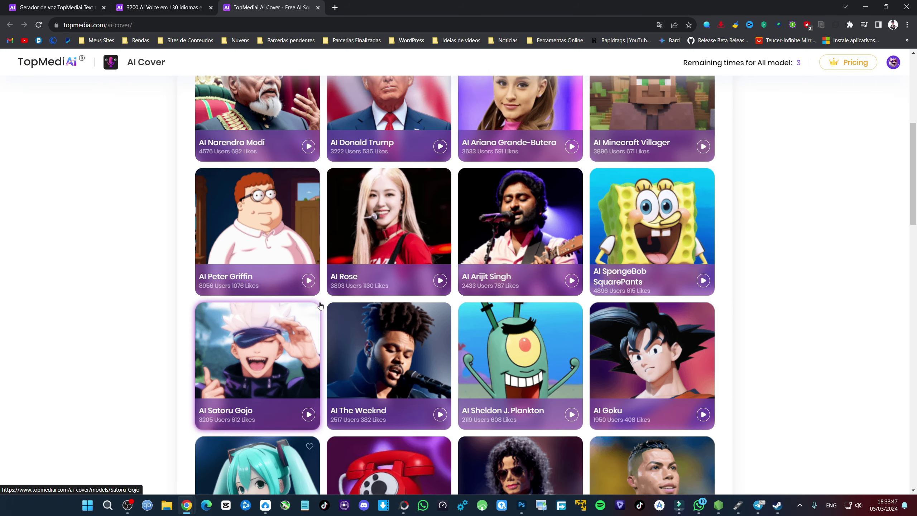
key("ctrl+w")
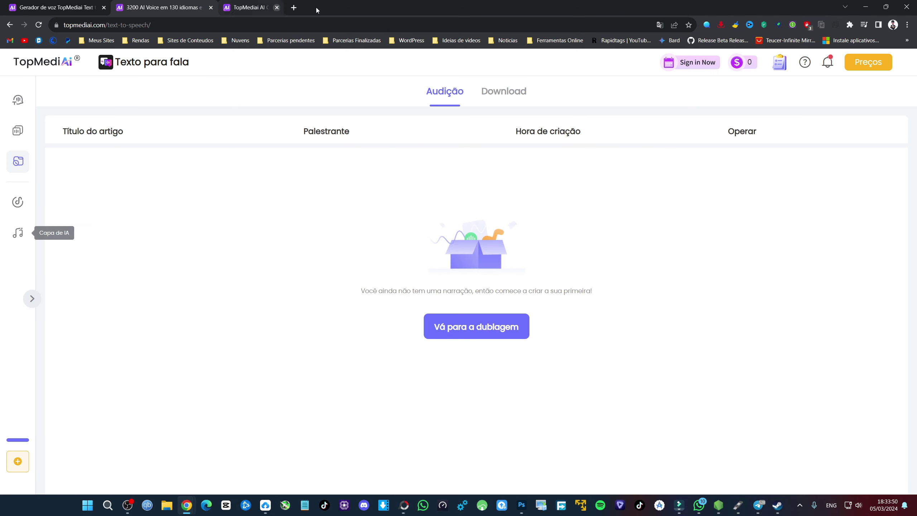
In the text-to-speech editor, enter the Chapeuzinho Vermelho opening from "Era uma vez uma doce menininha" to "havia lhe dado de presente.".
left_click(17, 100)
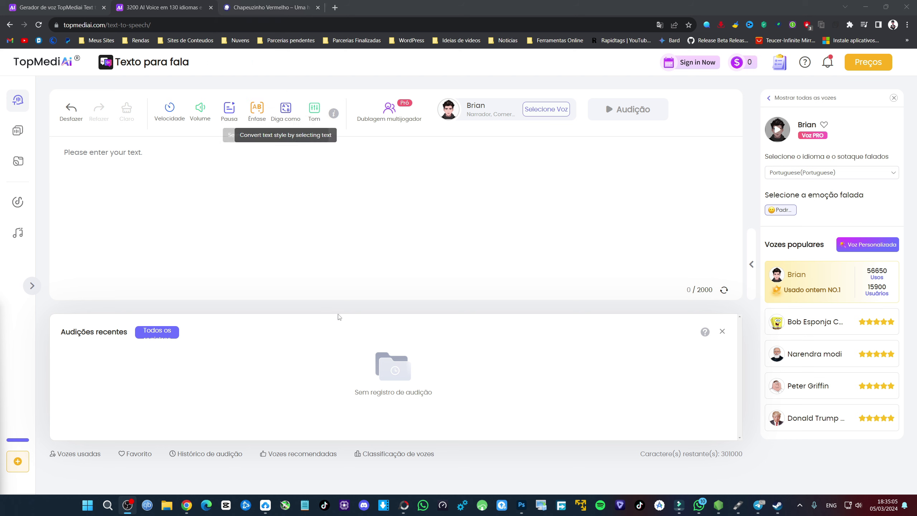
left_click(81, 147)
type("Era uma vez uma doce menininha que todos chamavam de Chapeuzinho Vermelho. Isto era porque ela sempre usava uma capa vermelha com um gorro que a sua avó havia lhe dado de presente.")
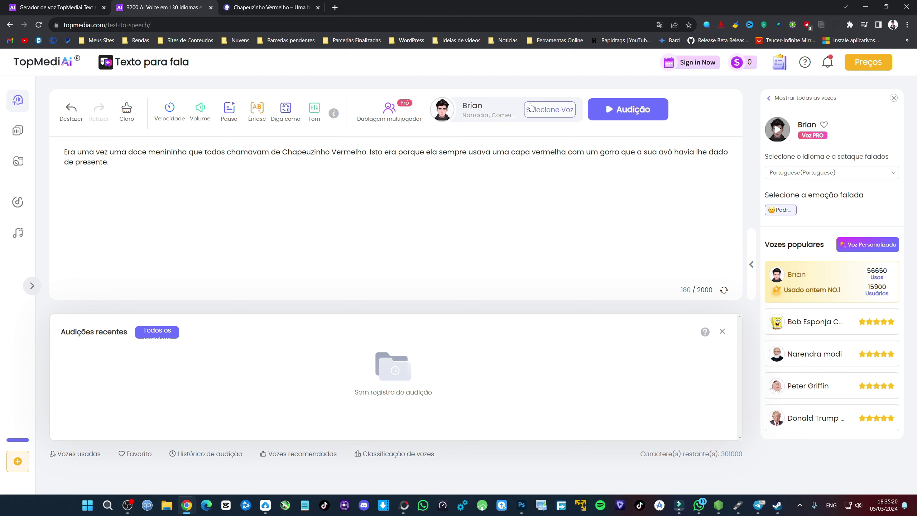
Browse the voice library, examining the Todos, TikTok and YouTubers categories.
left_click(529, 110)
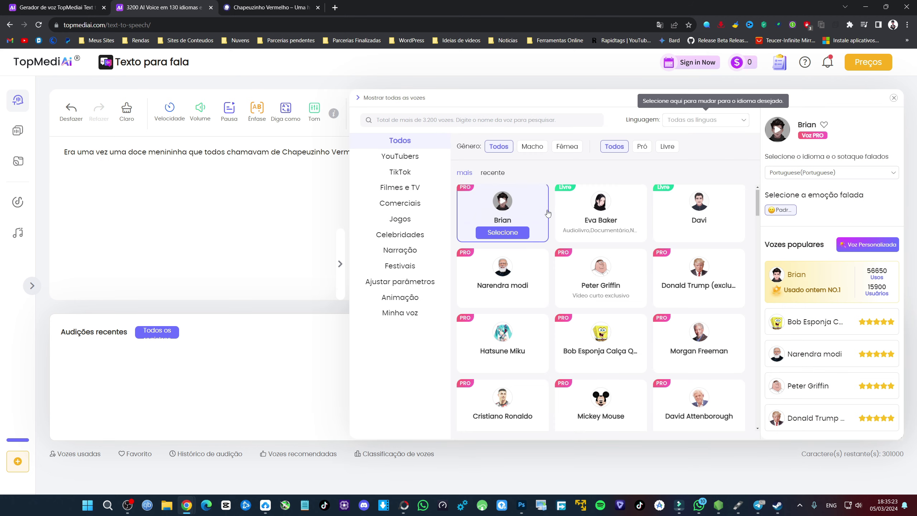
scroll(593, 253, "down", 15)
scroll(656, 335, "up", 12)
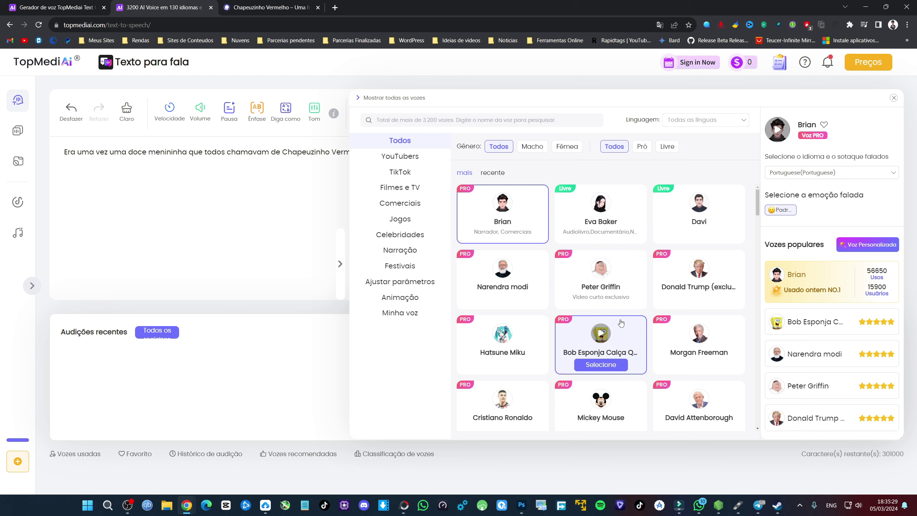
left_click(400, 156)
left_click(400, 172)
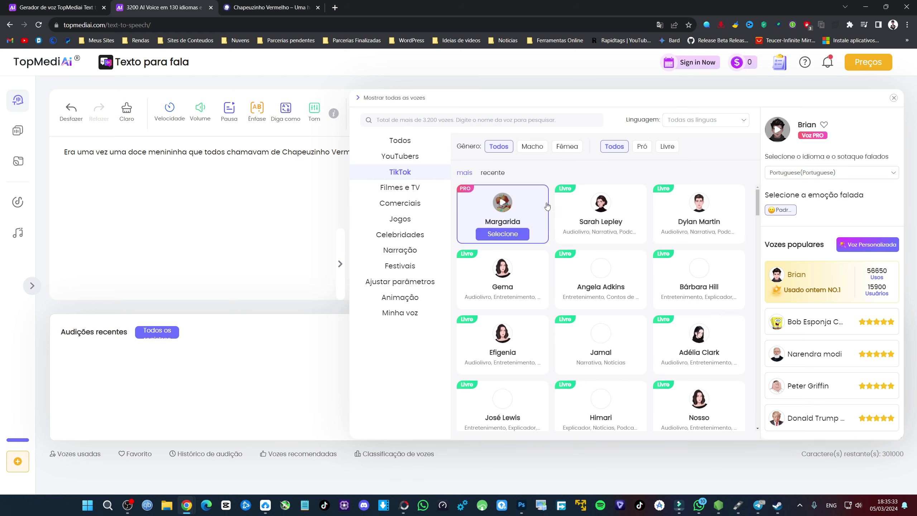
scroll(614, 282, "down", 9)
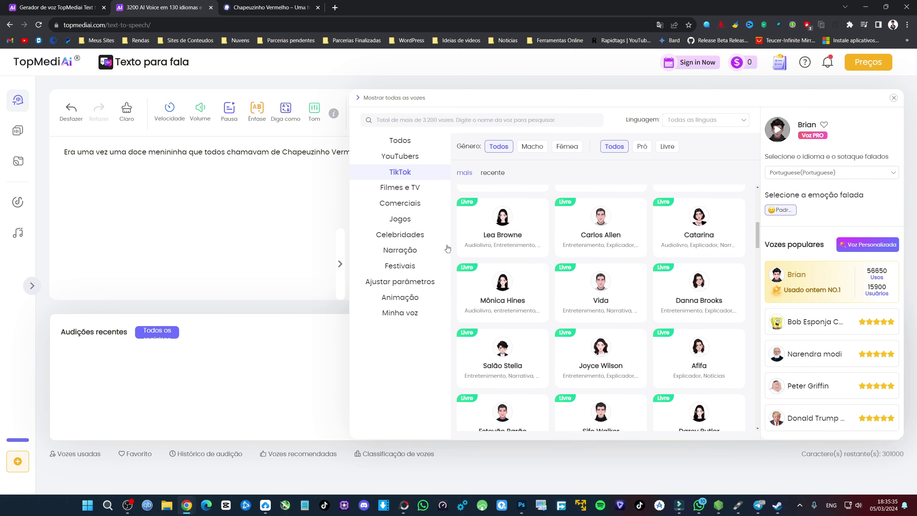
left_click(399, 162)
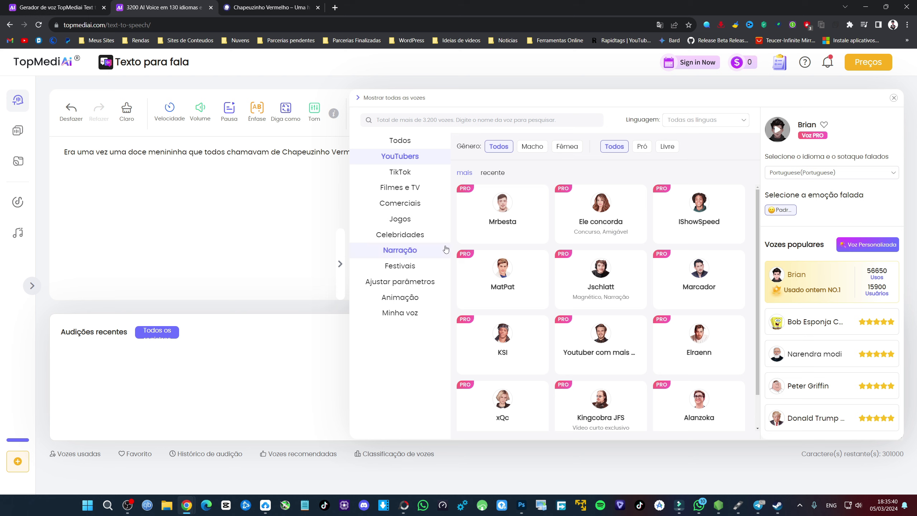
left_click(399, 144)
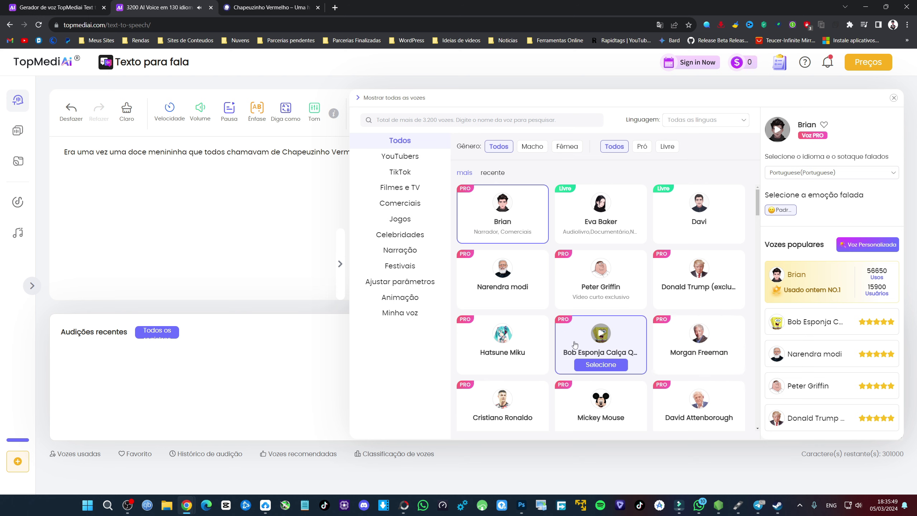
scroll(611, 336, "down", 3)
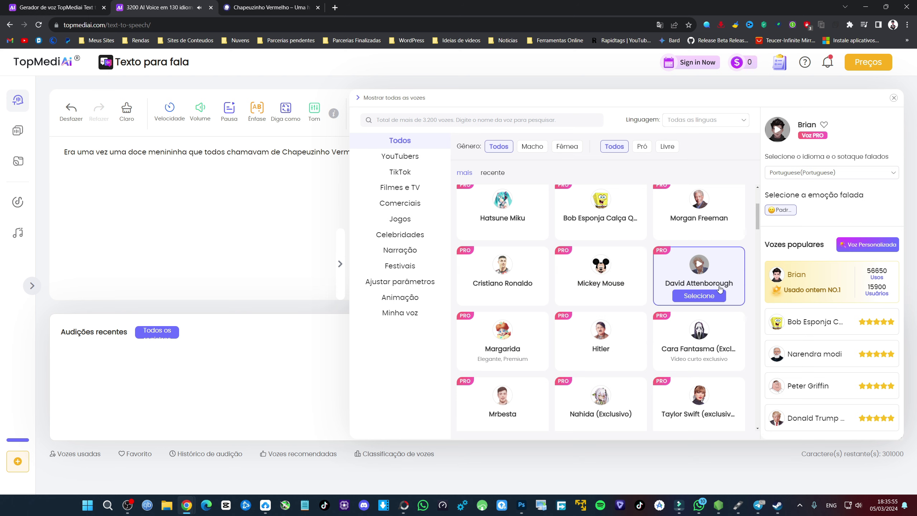
scroll(651, 351, "up", 3)
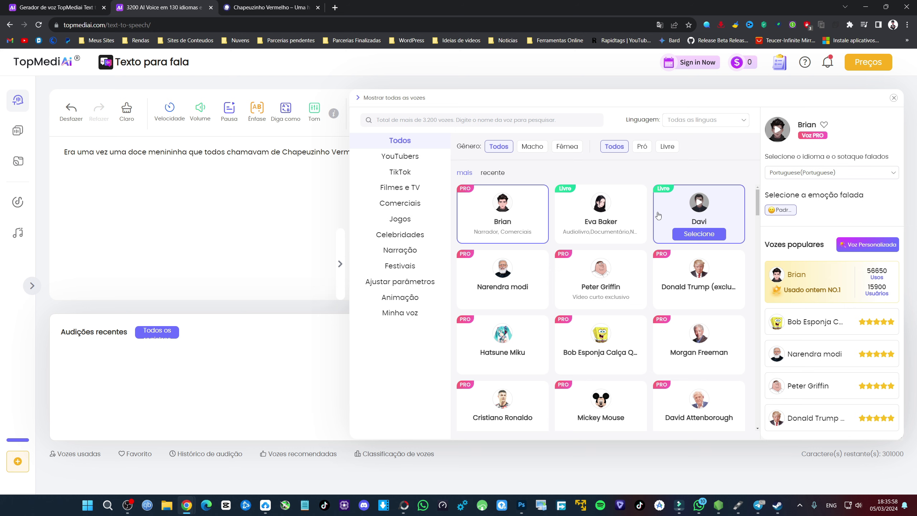
Try generating the story audio with the free Davi voice and check the languages offered for the Eva Baker voice.
left_click(701, 234)
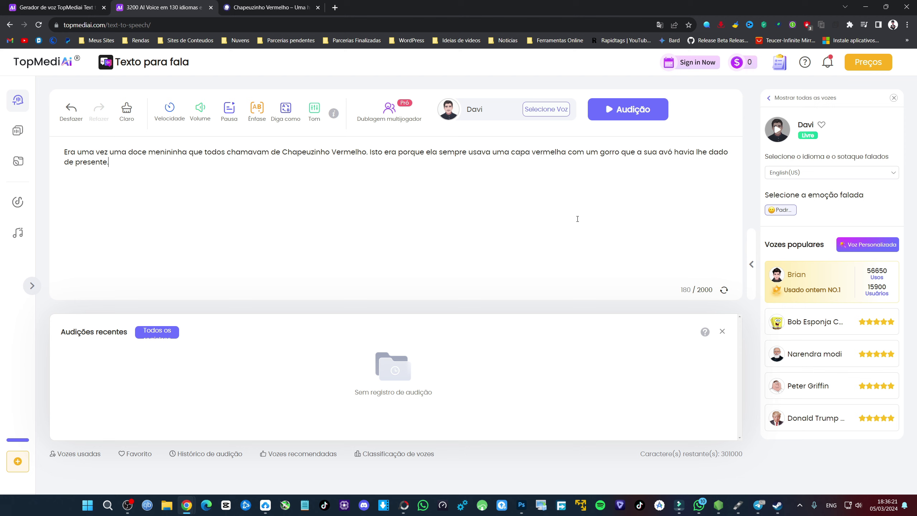
left_click(613, 115)
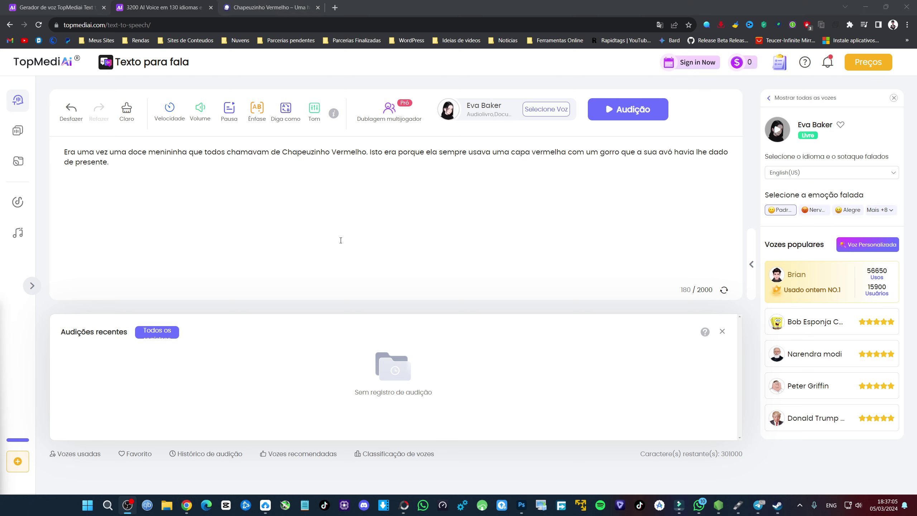
left_click(813, 173)
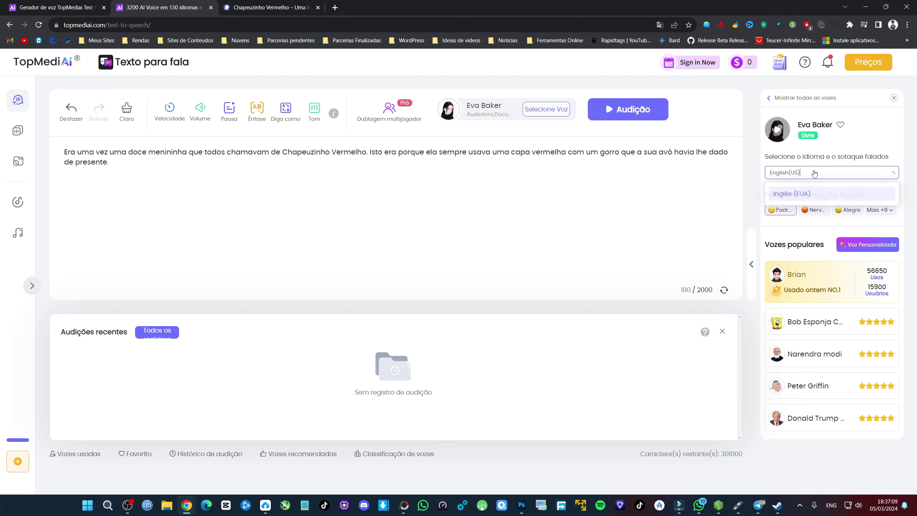
Generate the story audio with the Brian voice, using Portuguese(Portuguese) as the spoken language.
left_click(546, 109)
scroll(595, 328, "up", 3)
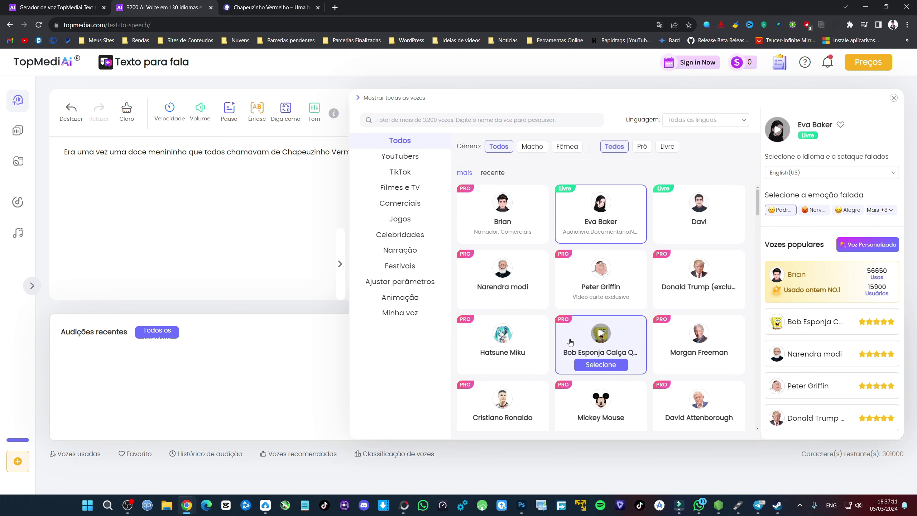
left_click(500, 234)
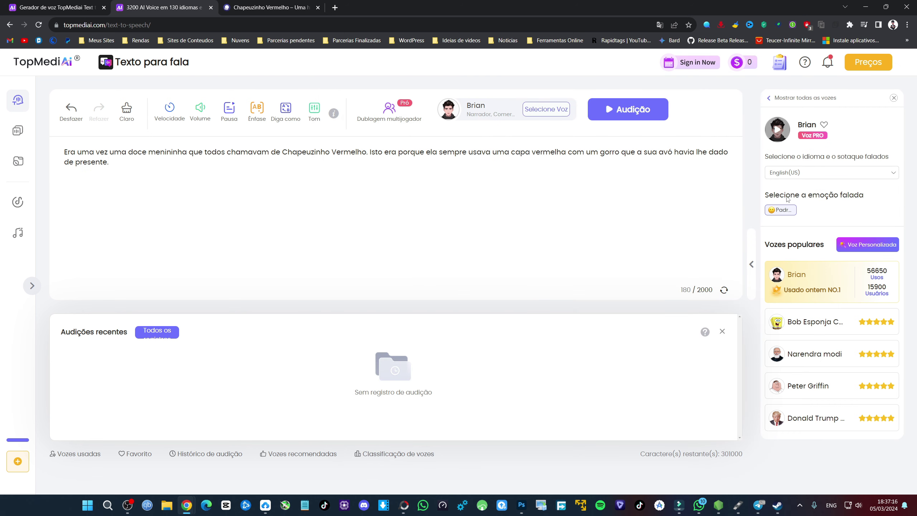
left_click(795, 172)
scroll(815, 253, "down", 3)
left_click(827, 198)
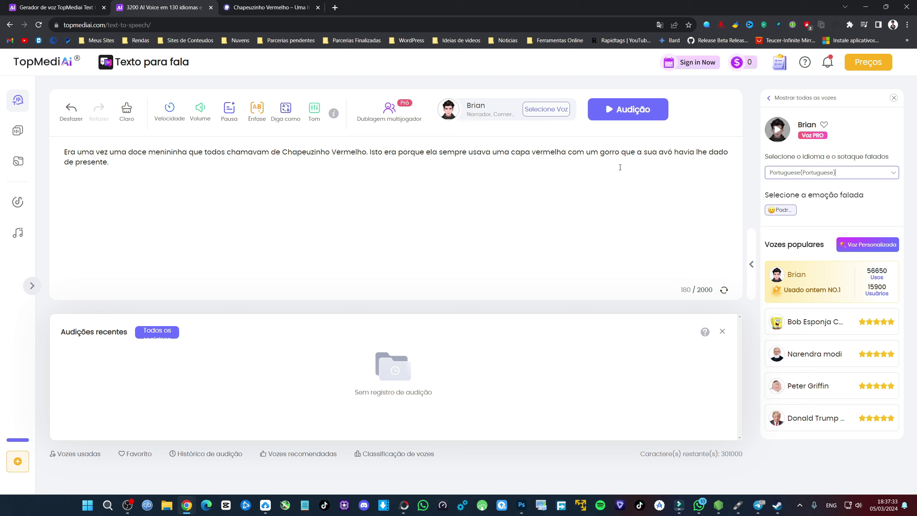
left_click(604, 114)
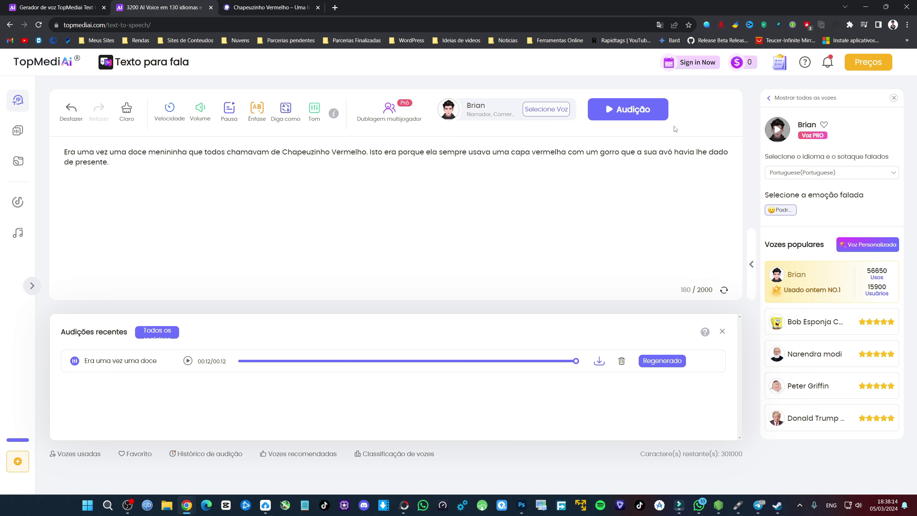
Select the free Leona Bacon voice and check which spoken languages it offers.
left_click(546, 109)
scroll(592, 282, "down", 10)
scroll(594, 289, "up", 4)
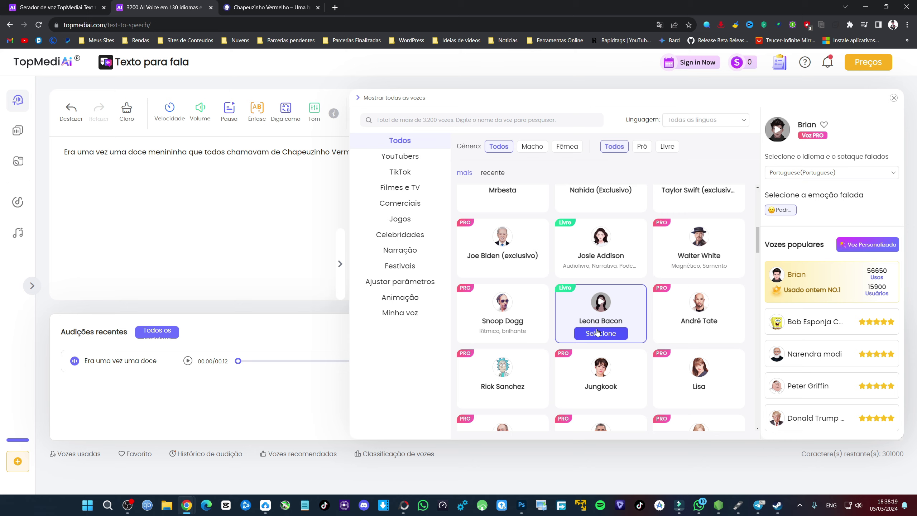
left_click(597, 332)
left_click(813, 173)
left_click(817, 173)
Select the Mrbesta voice from the YouTubers category and check which spoken languages it offers.
left_click(543, 111)
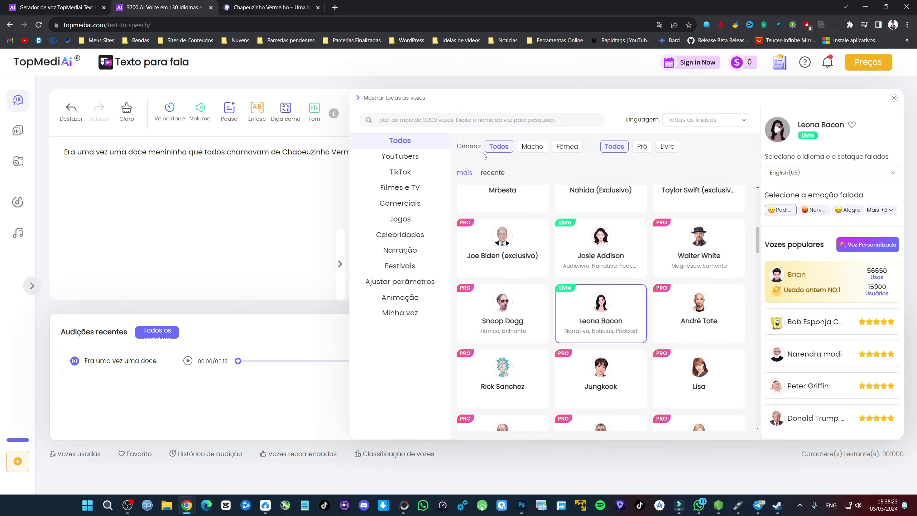
left_click(401, 157)
left_click(506, 235)
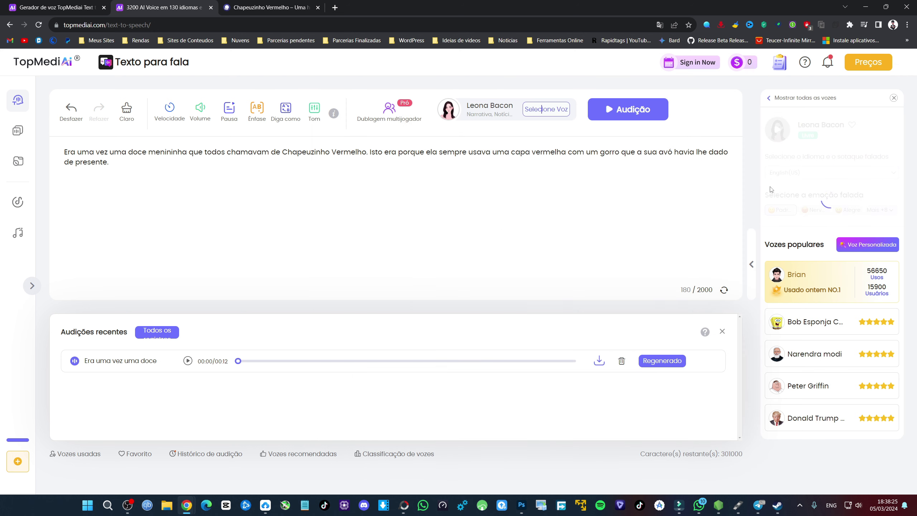
left_click(791, 175)
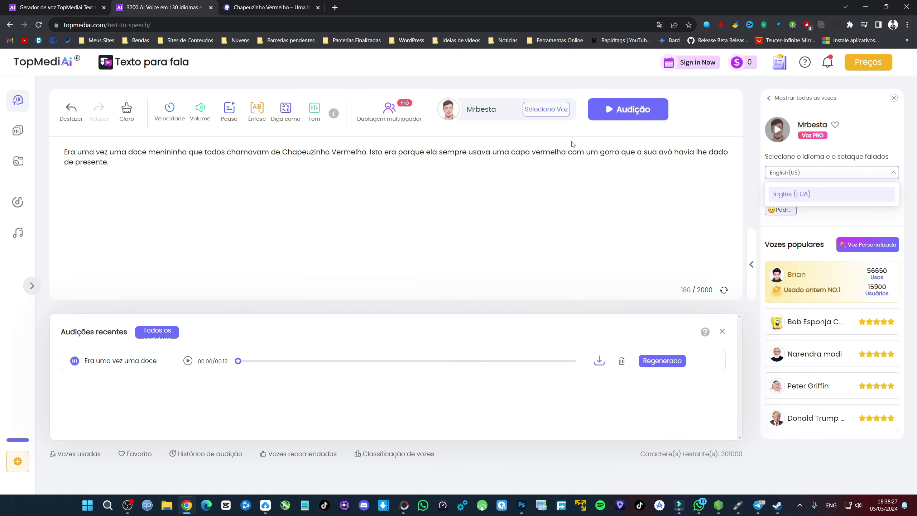
left_click(589, 143)
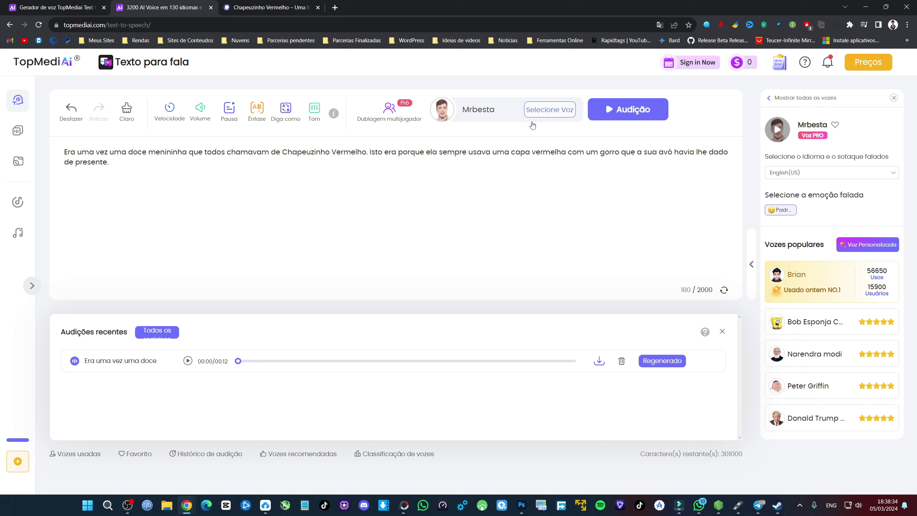
Generate the story audio with the Narendra modi popular voice, using Portuguese(Portuguese) as the spoken language.
mouse_move(821, 294)
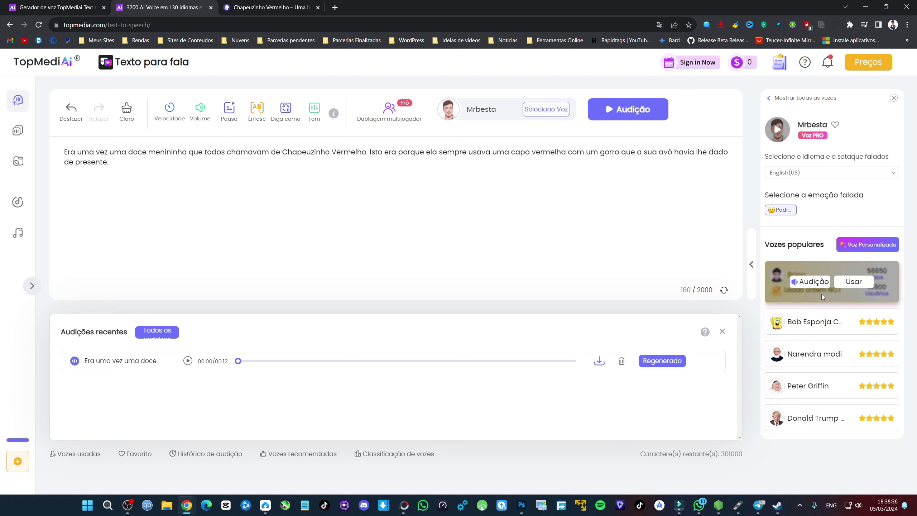
mouse_move(851, 325)
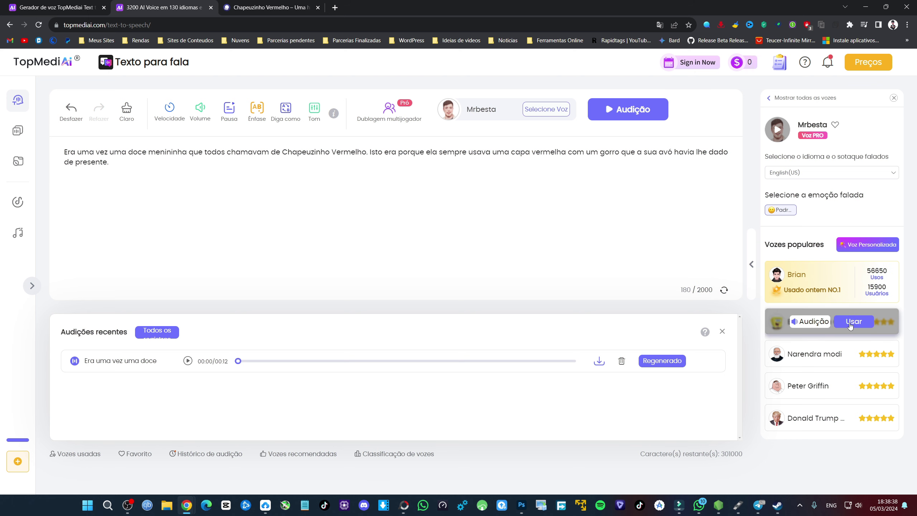
left_click(853, 322)
left_click(854, 354)
left_click(797, 173)
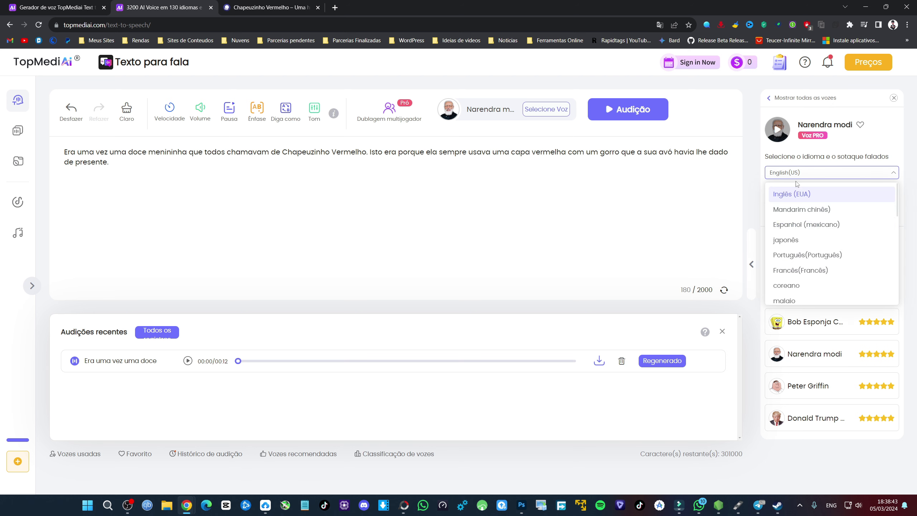
scroll(847, 192, "down", 10)
scroll(827, 258, "up", 6)
scroll(817, 257, "up", 2)
left_click(818, 257)
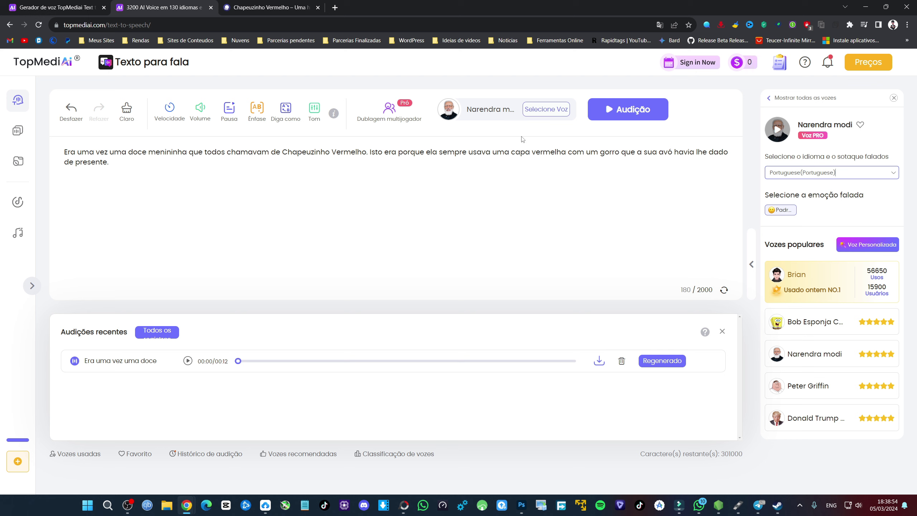
left_click(628, 109)
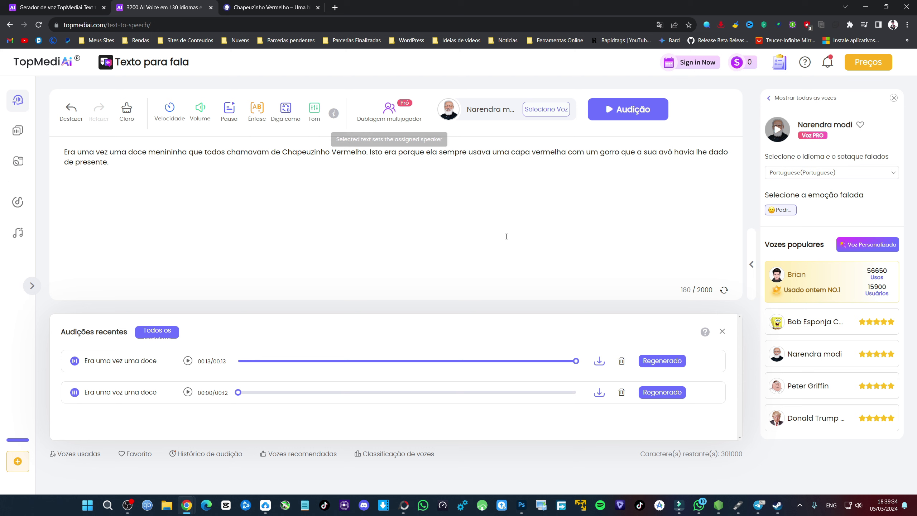
Filter the YouTubers voices to the Macho gender, examine them, and close the voice list.
left_click(549, 110)
scroll(601, 260, "down", 1)
scroll(608, 272, "up", 2)
left_click(533, 147)
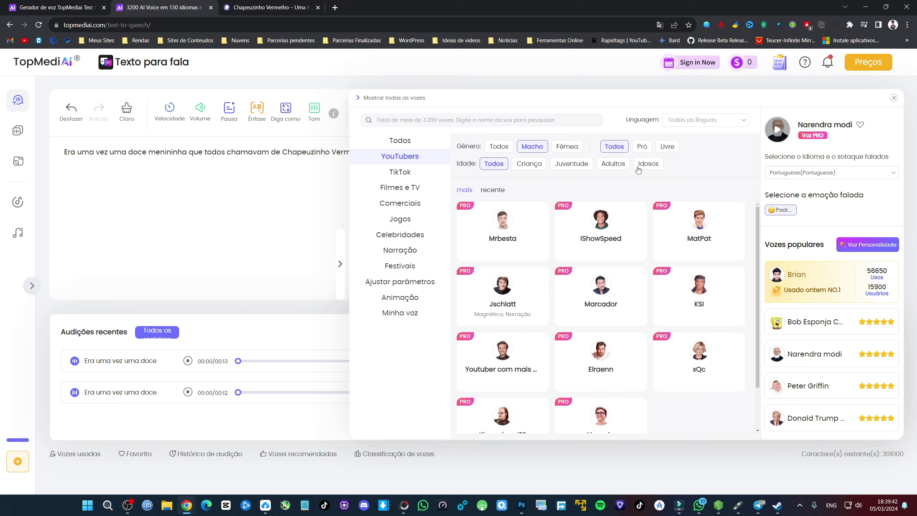
left_click(893, 98)
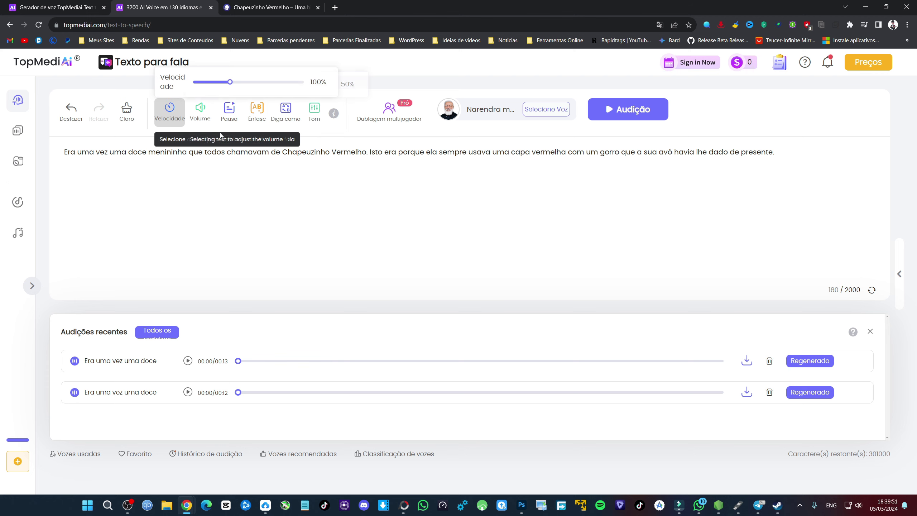
Try raising the speech speed to 110%.
mouse_move(230, 81)
left_mouse_down()
mouse_move(207, 83)
mouse_move(237, 85)
left_mouse_up()
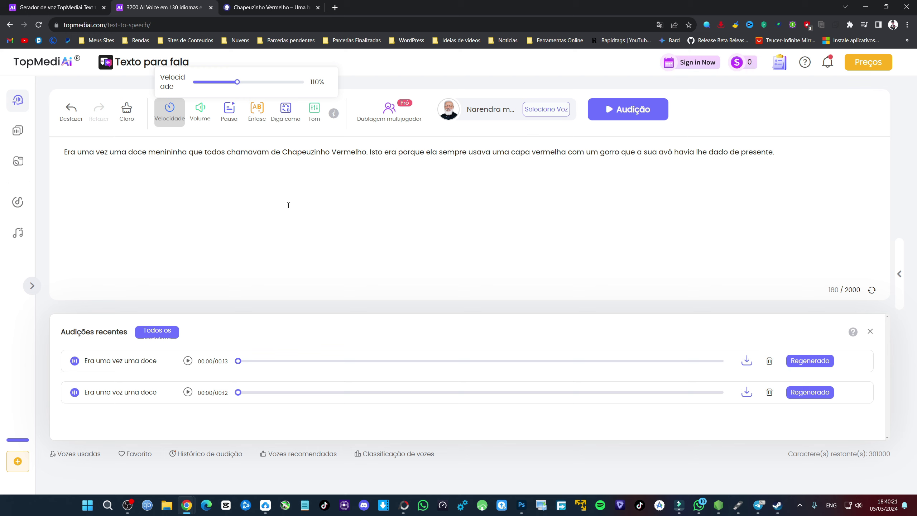
Clone a voice from one recorded reading of the sample text, allowing microphone access for this visit only.
left_click(36, 137)
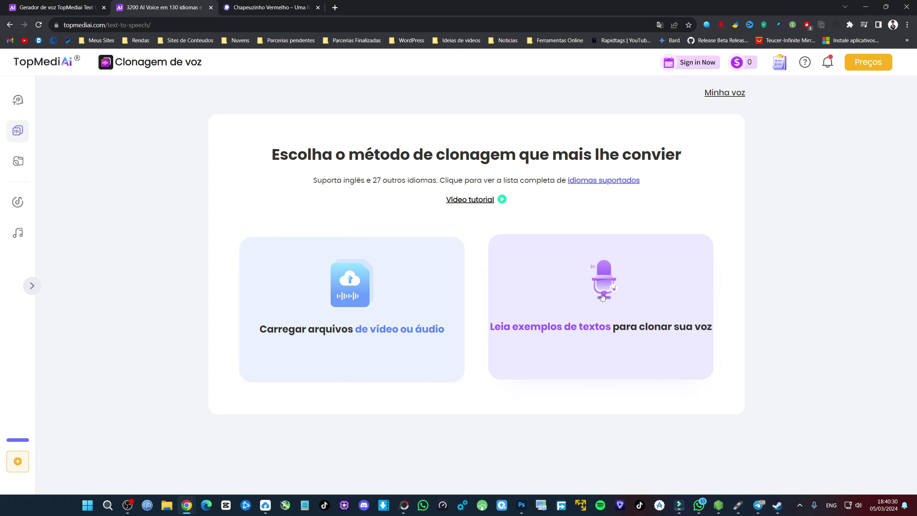
left_click(590, 303)
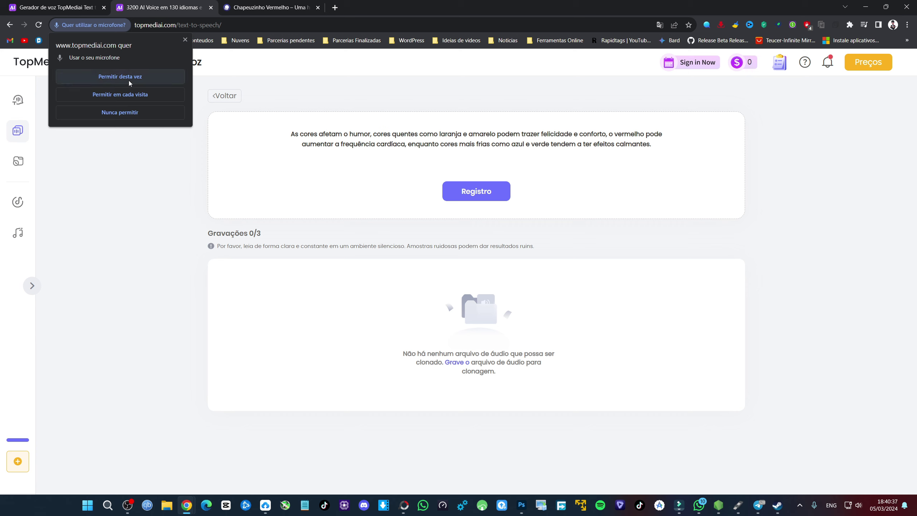
left_click(119, 79)
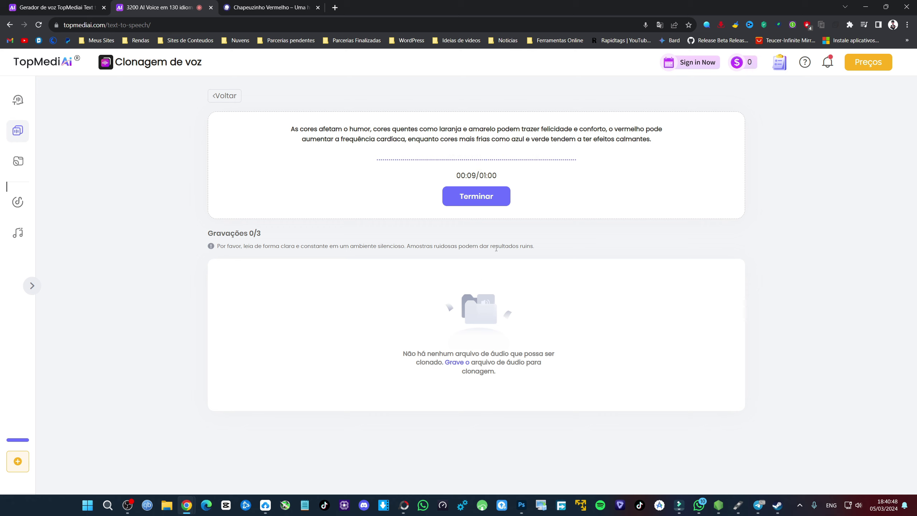
left_click(496, 203)
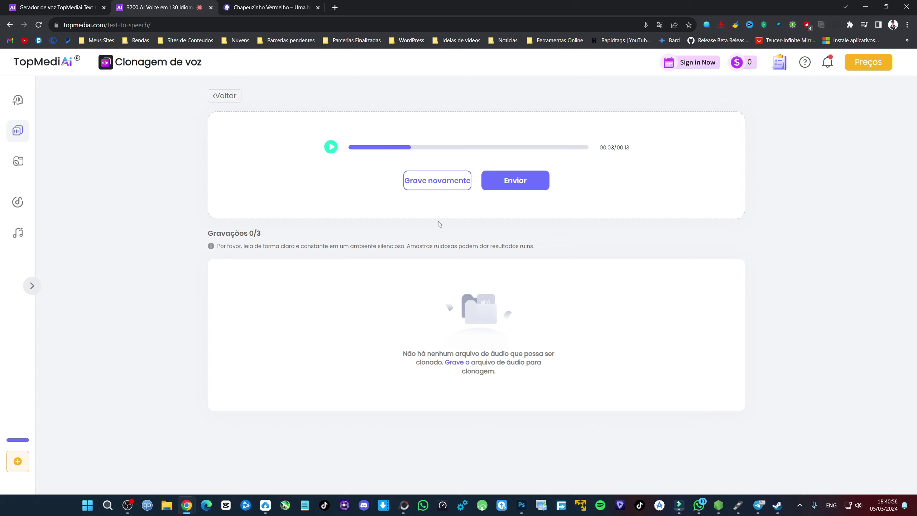
left_click(492, 181)
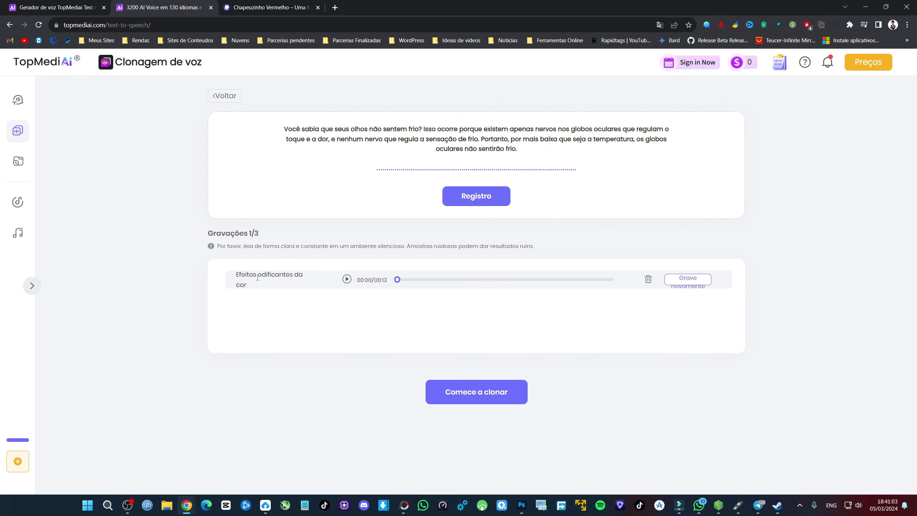
left_click(489, 403)
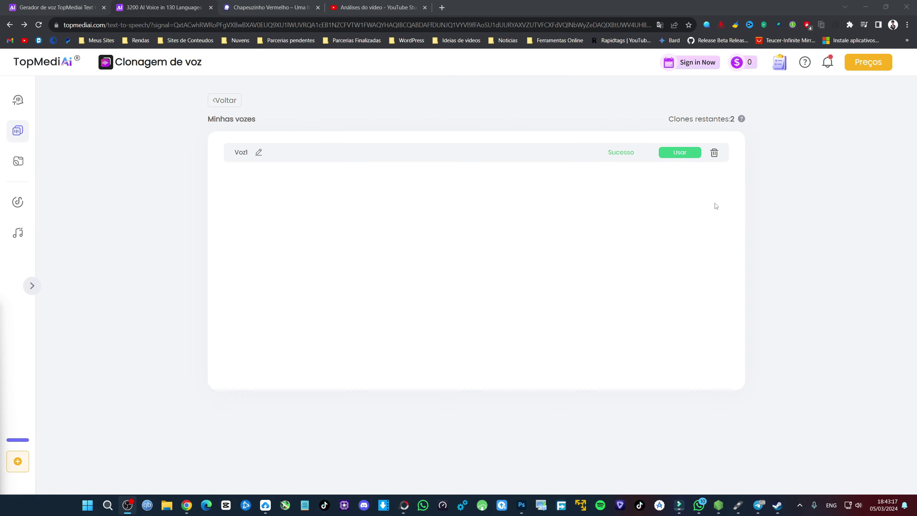
Generate the story audio with the cloned voice Voz1.
left_click(679, 152)
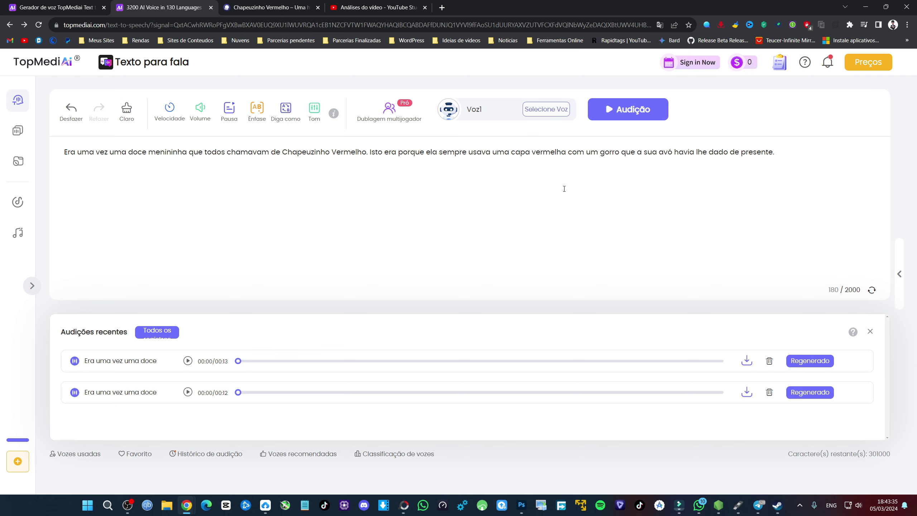
left_click(614, 112)
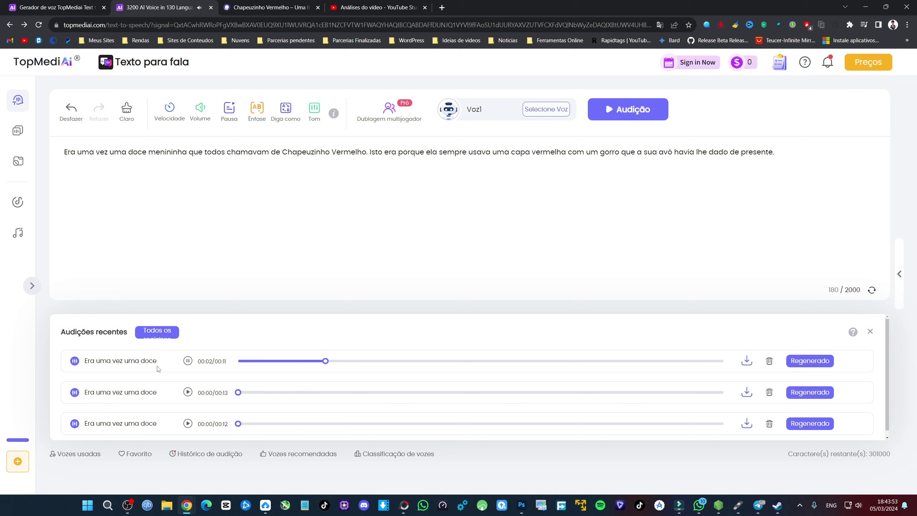
mouse_move(18, 440)
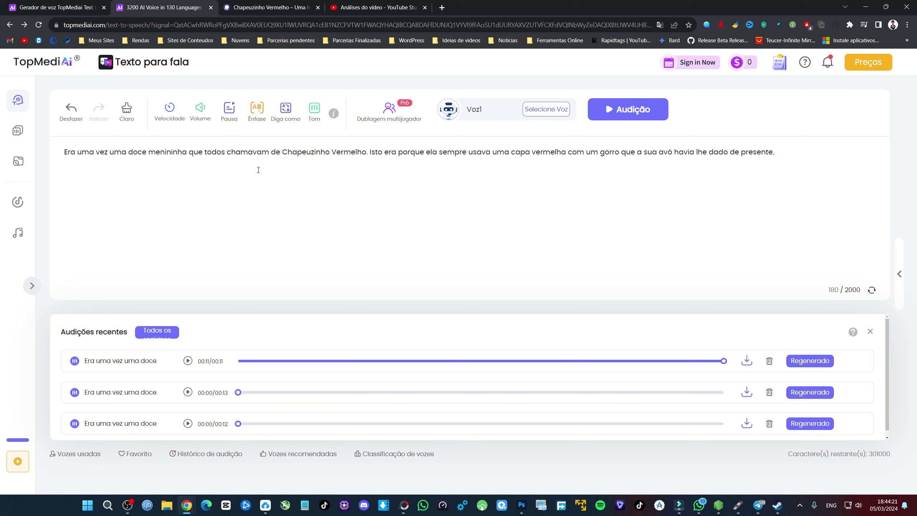
Set the speech speed to 120% and generate the story audio again with the Voz1 voice.
left_click(189, 108)
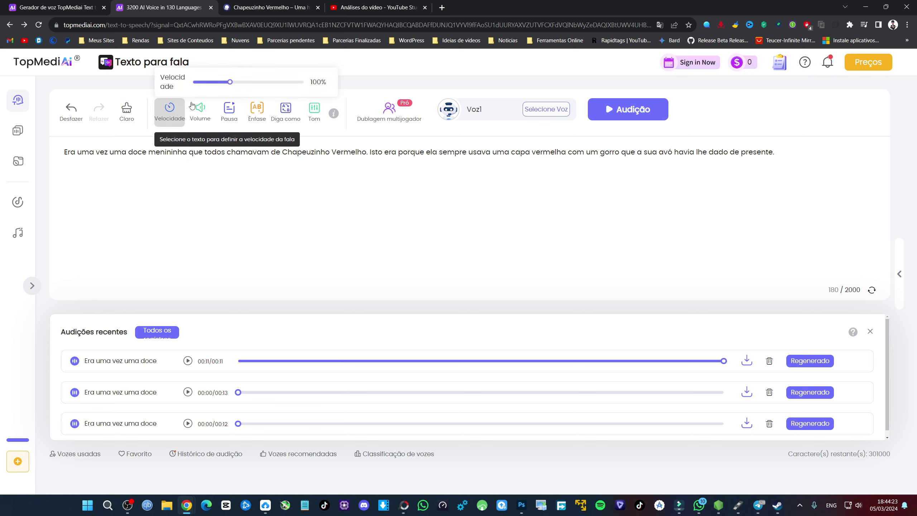
left_click_drag(230, 83, 245, 87)
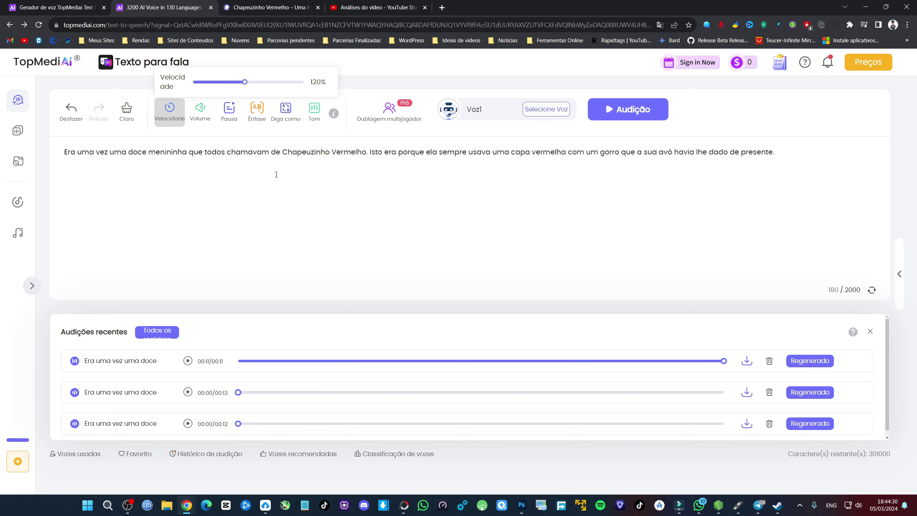
left_click(607, 114)
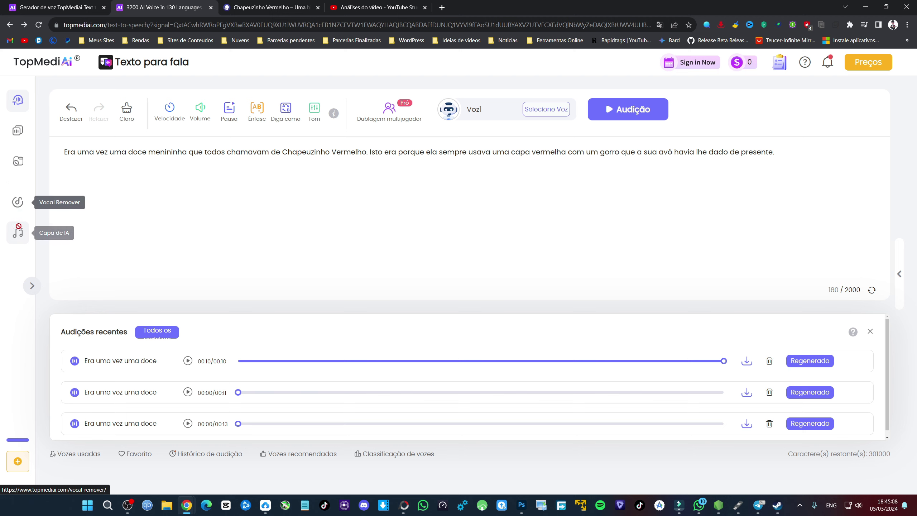
Open the AI Cover tool and browse its full catalogue of singing voice models.
left_click(22, 235)
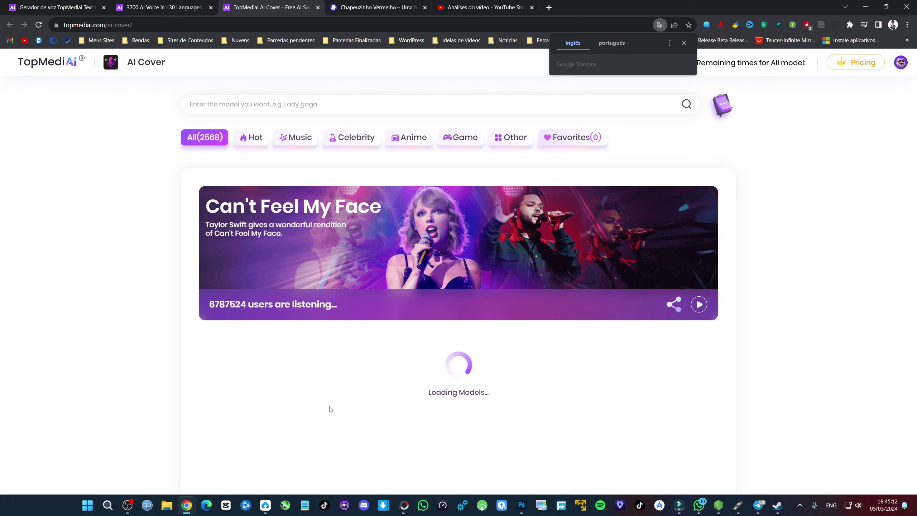
scroll(470, 307, "down", 6)
scroll(549, 294, "up", 3)
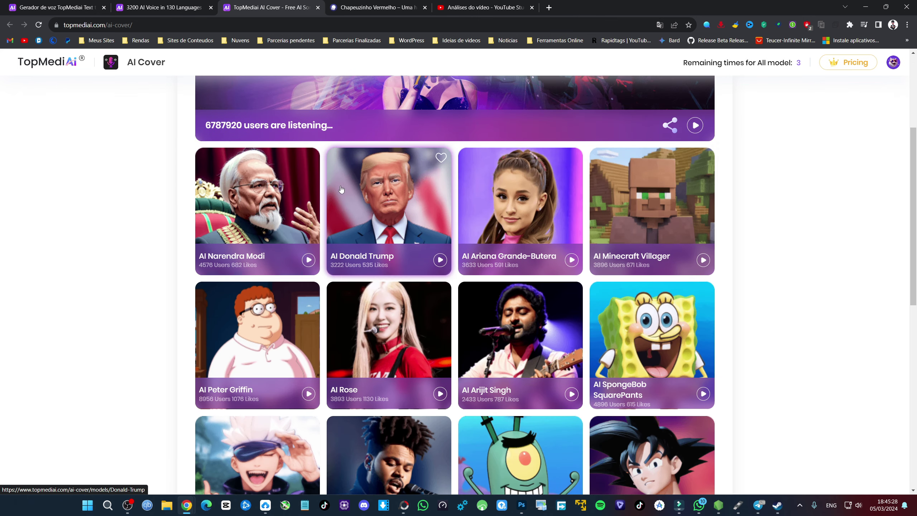
scroll(341, 188, "down", 12)
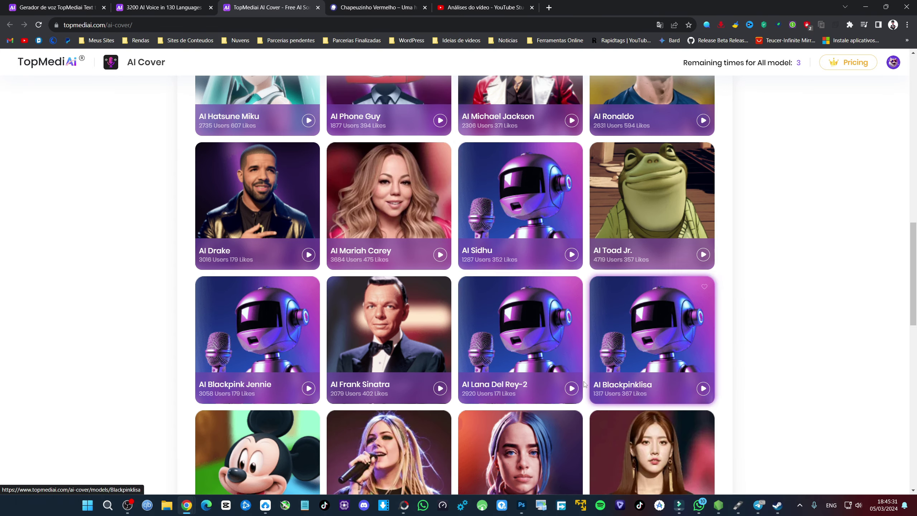
scroll(578, 260, "up", 9)
scroll(641, 252, "down", 7)
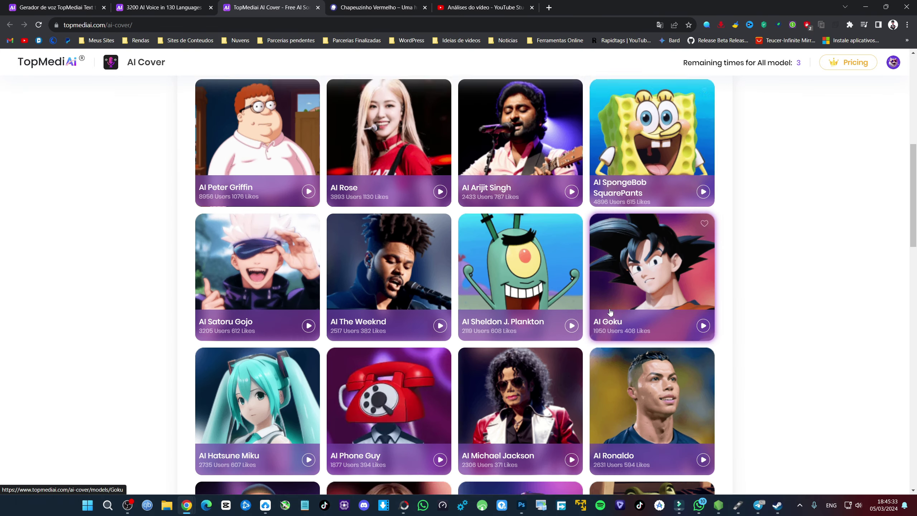
scroll(386, 240, "down", 5)
scroll(386, 240, "down", 3)
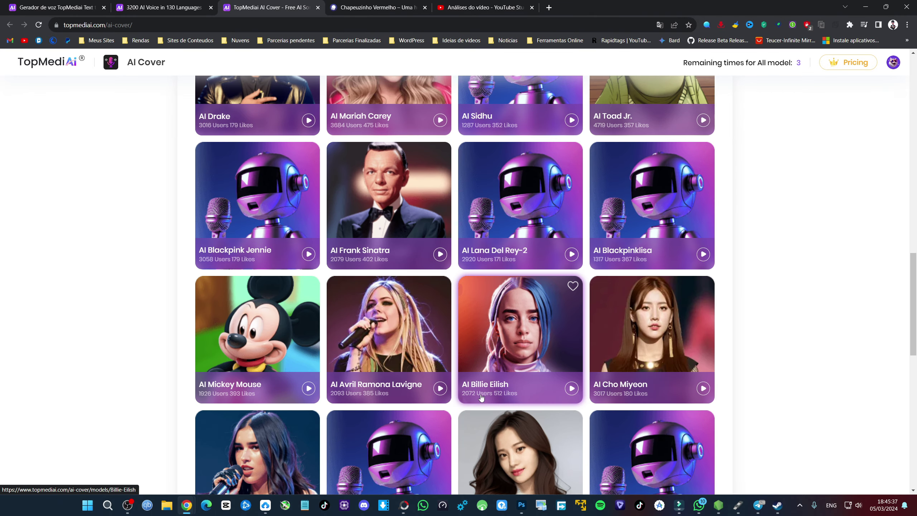
scroll(469, 399, "down", 13)
scroll(446, 258, "up", 20)
scroll(317, 159, "up", 5)
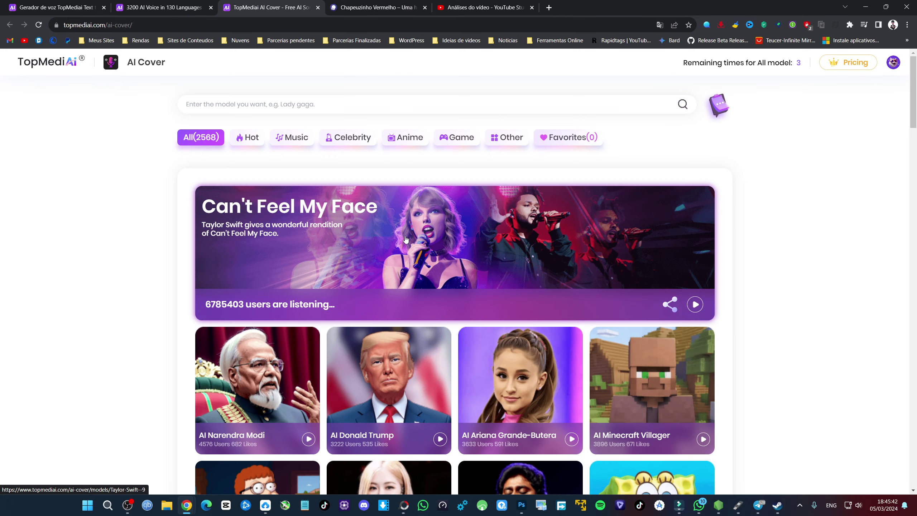
Show the Hot voice models, view the AI Donald Trump model page, and return to the AI Cover catalogue.
left_click(247, 137)
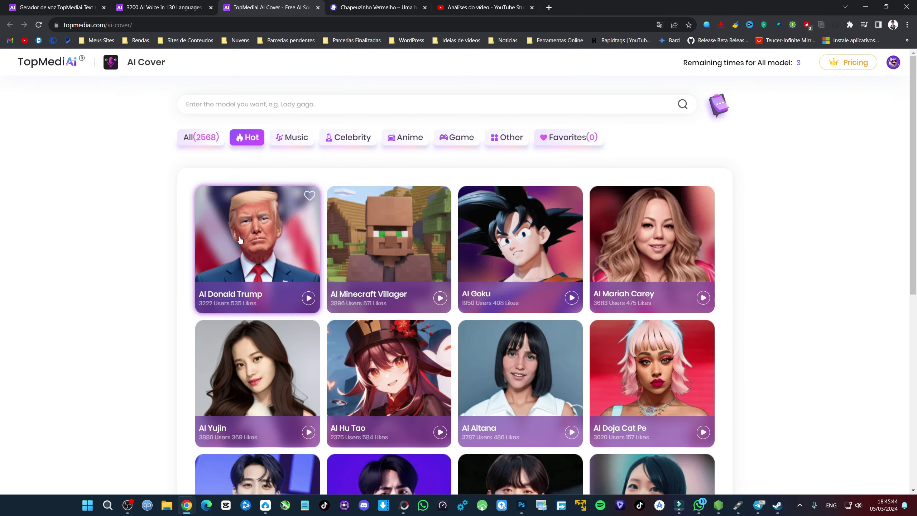
left_click(311, 195)
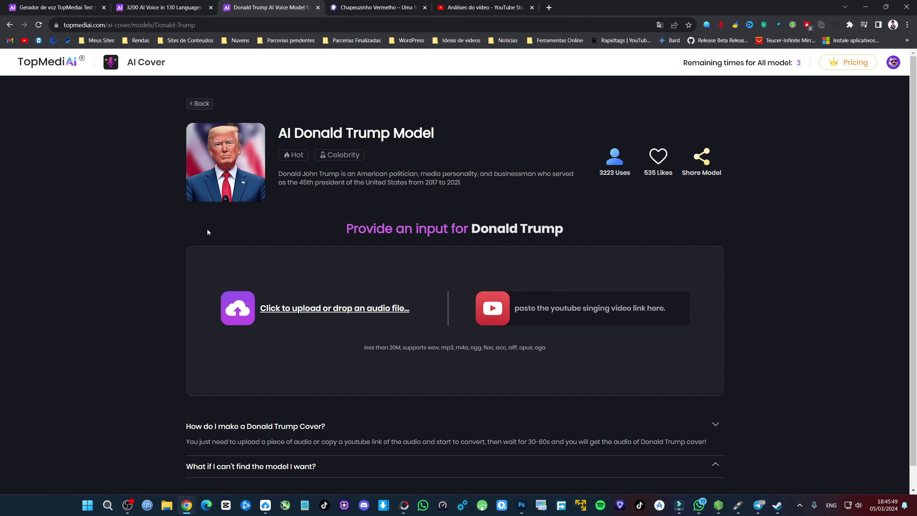
left_click(9, 25)
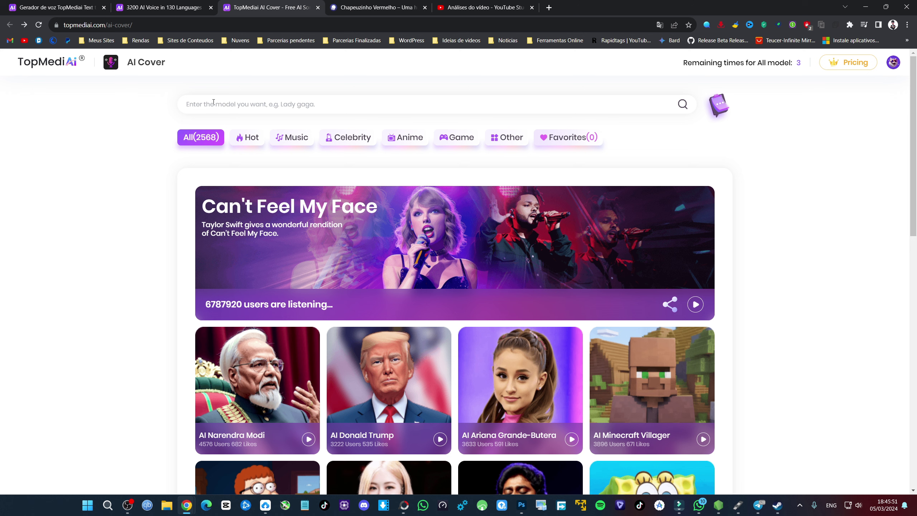